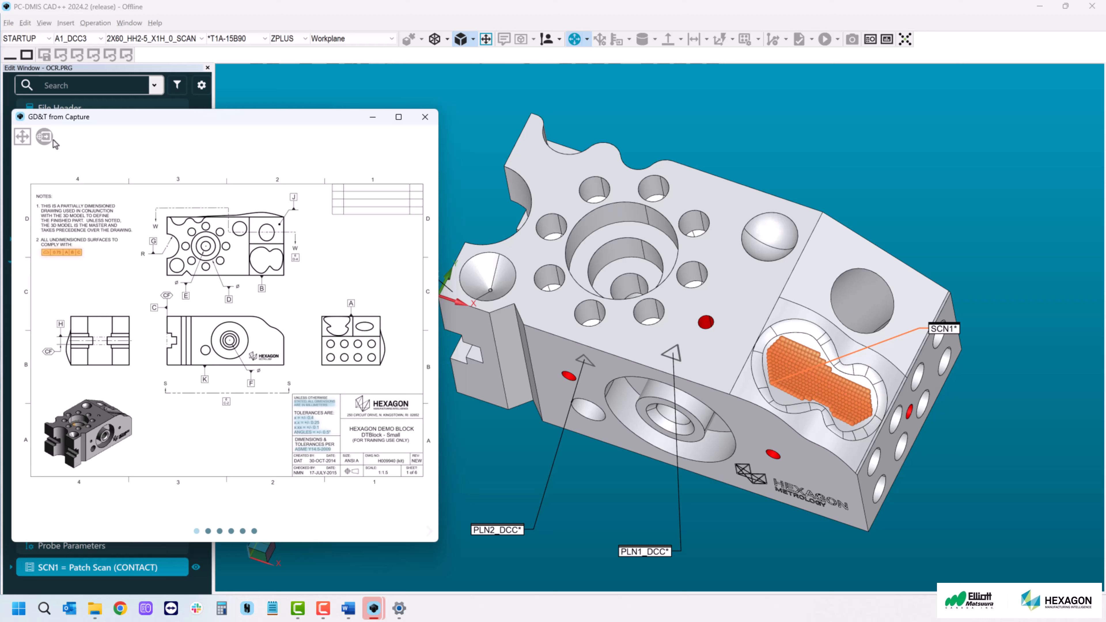
- Run GD&T recognition on the captured drawing and page through its sheets back to sheet 2
{"action": "left_click", "coordinate": [45, 137]}
{"action": "left_click", "coordinate": [427, 532]}
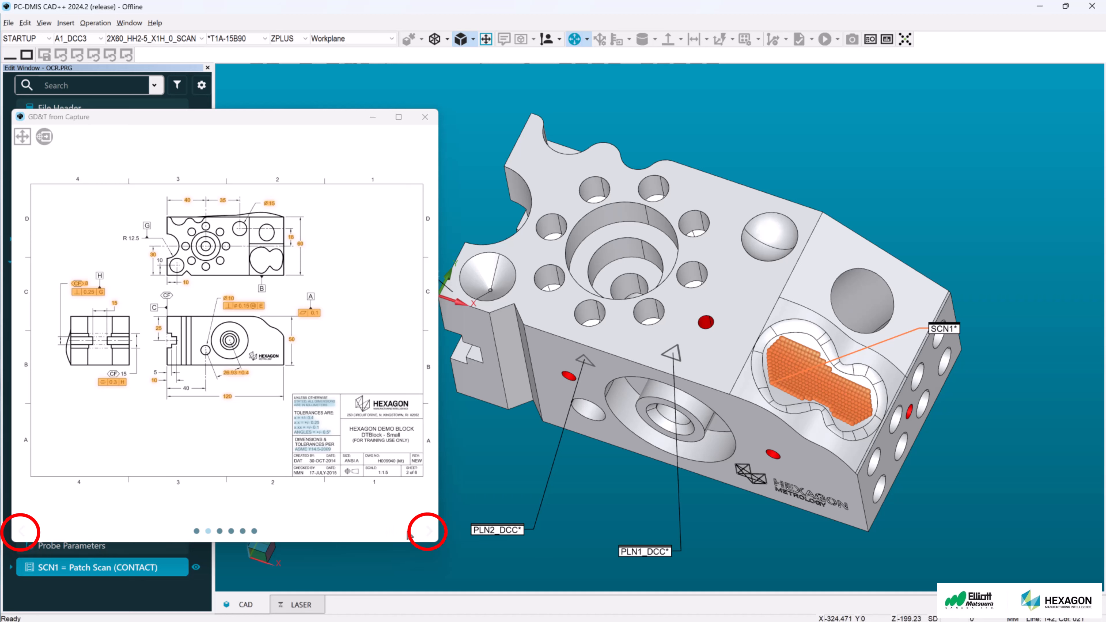
{"action": "left_click", "coordinate": [429, 532]}
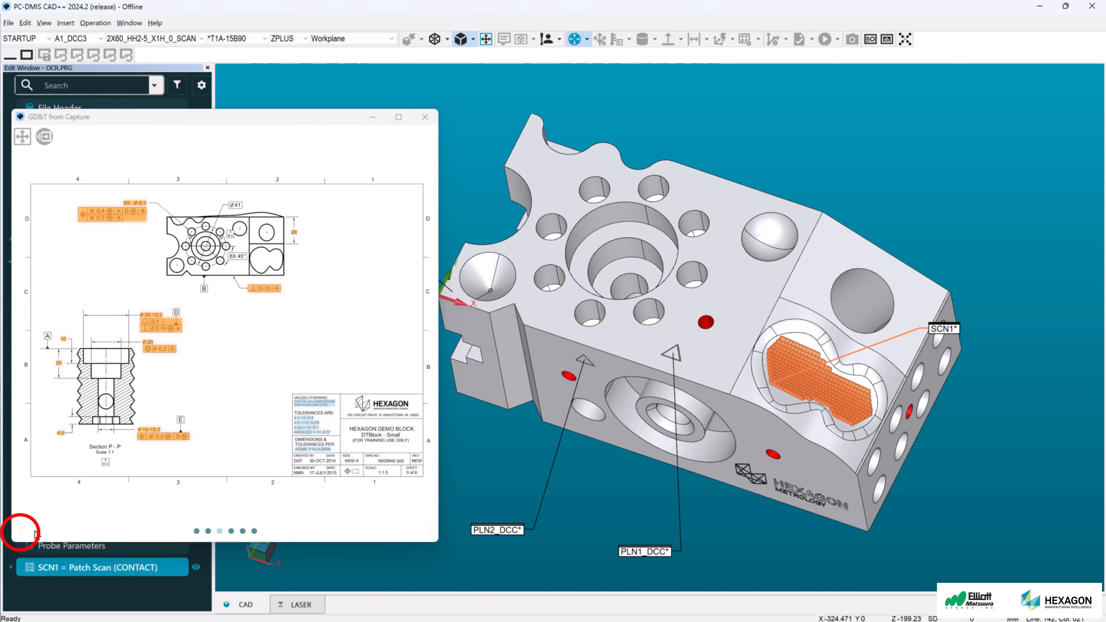
{"action": "left_click", "coordinate": [22, 532]}
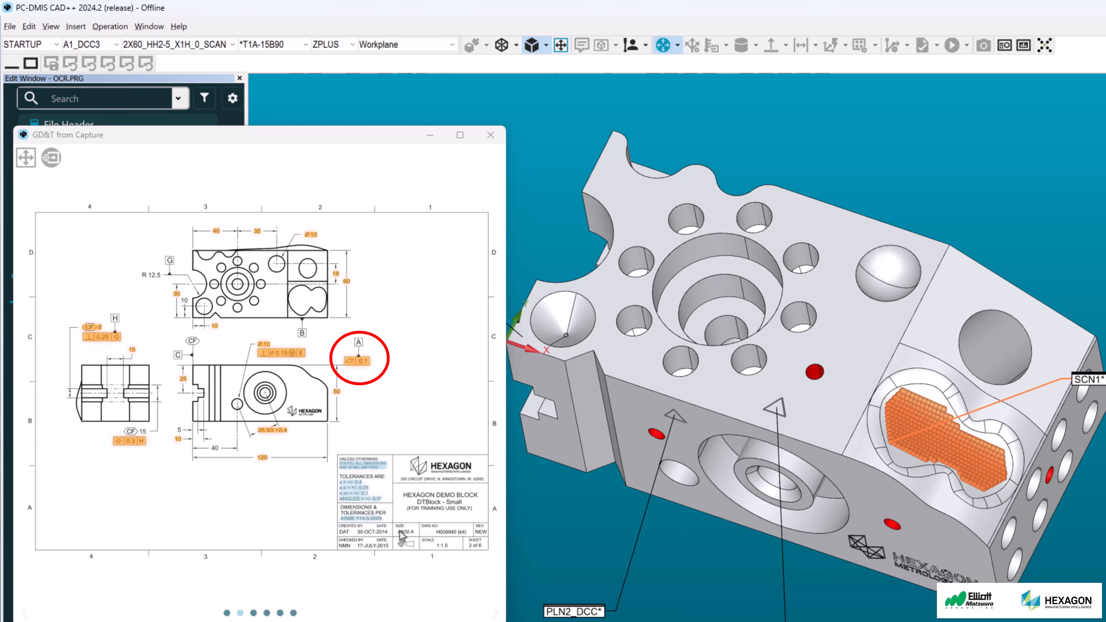
- Create the 0.1 flatness tolerance from the drawing callout and assign it to plane PLN1_DCC
{"action": "left_click", "coordinate": [361, 368]}
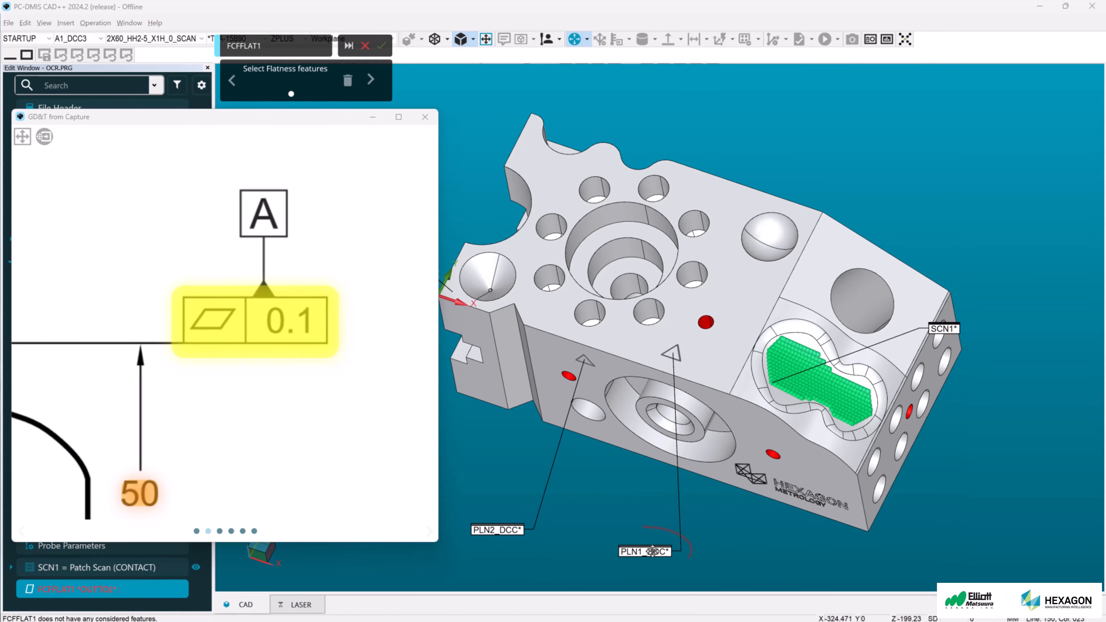
{"action": "left_click", "coordinate": [660, 558]}
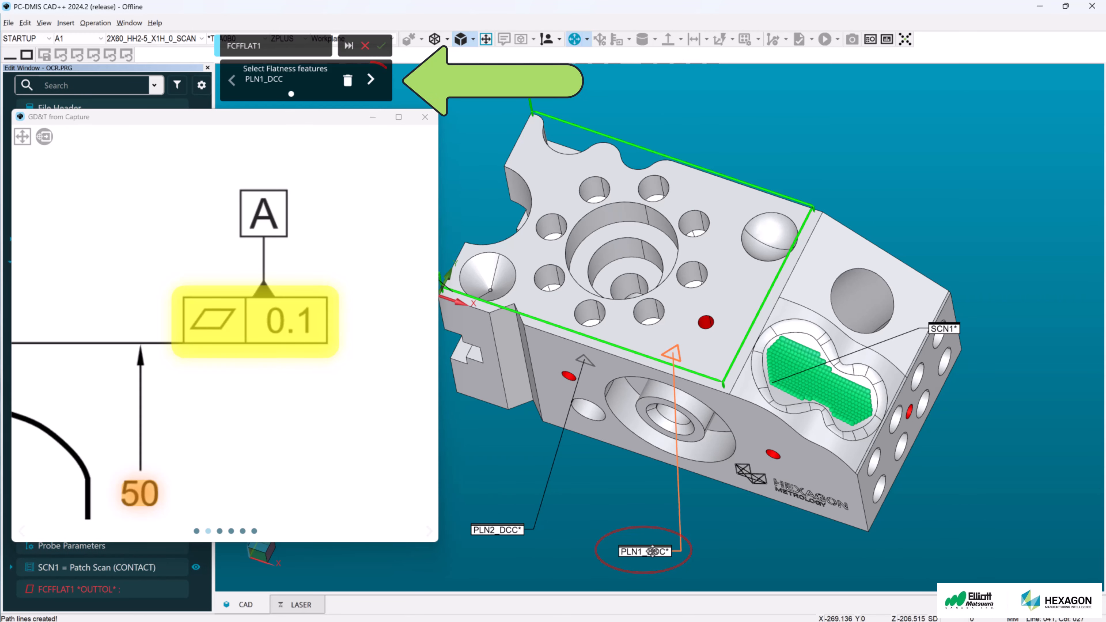
{"action": "left_click", "coordinate": [371, 82]}
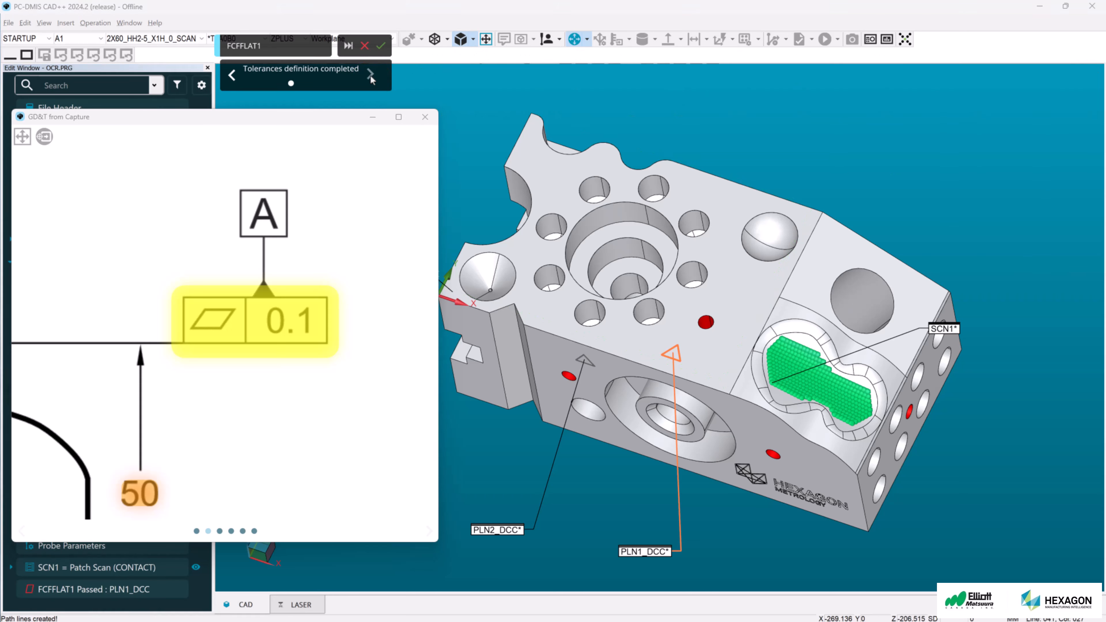
{"action": "left_click", "coordinate": [382, 45]}
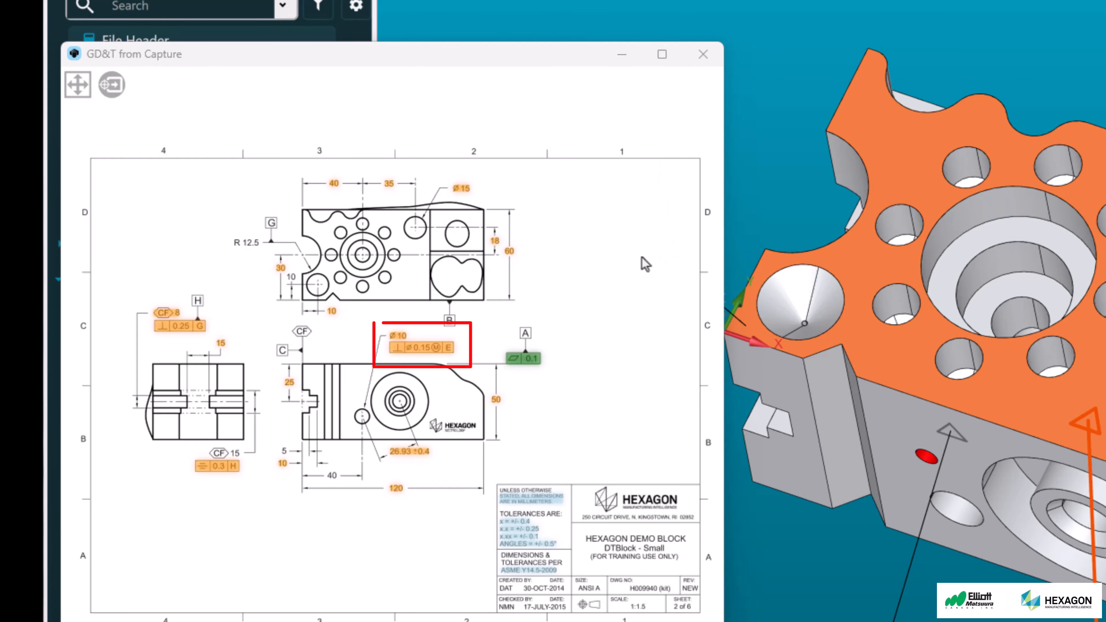
- Start the Ø0.15 perpendicularity callout and define datum E as the central bore cylinder with default wrist angles
{"action": "left_click", "coordinate": [422, 352]}
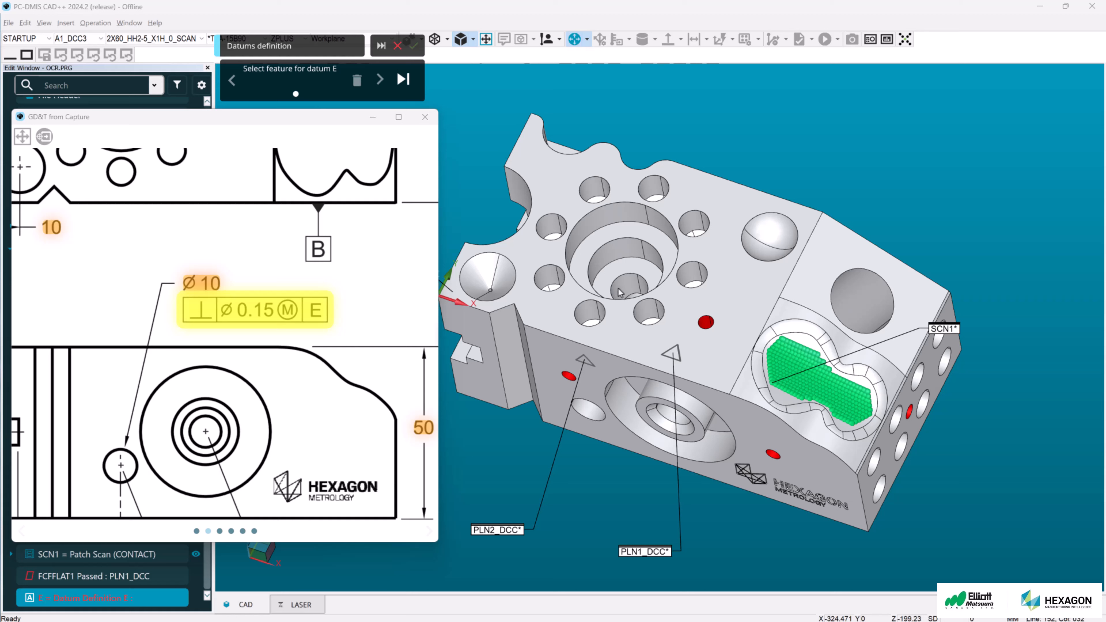
{"action": "key", "text": "shift"}
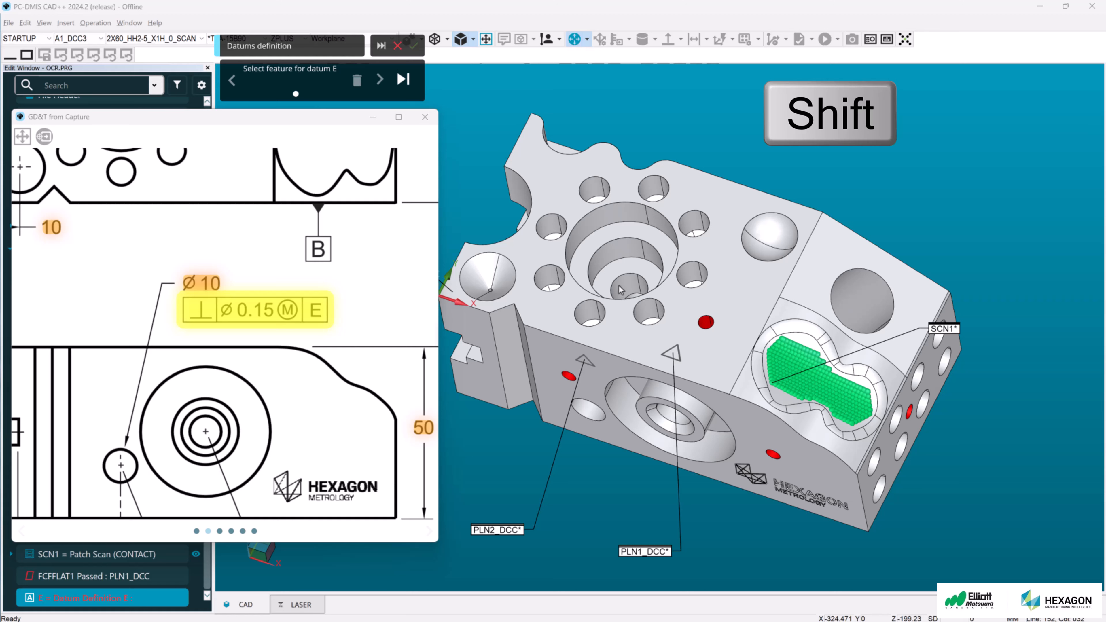
{"action": "left_click", "coordinate": [623, 288], "text": "shift"}
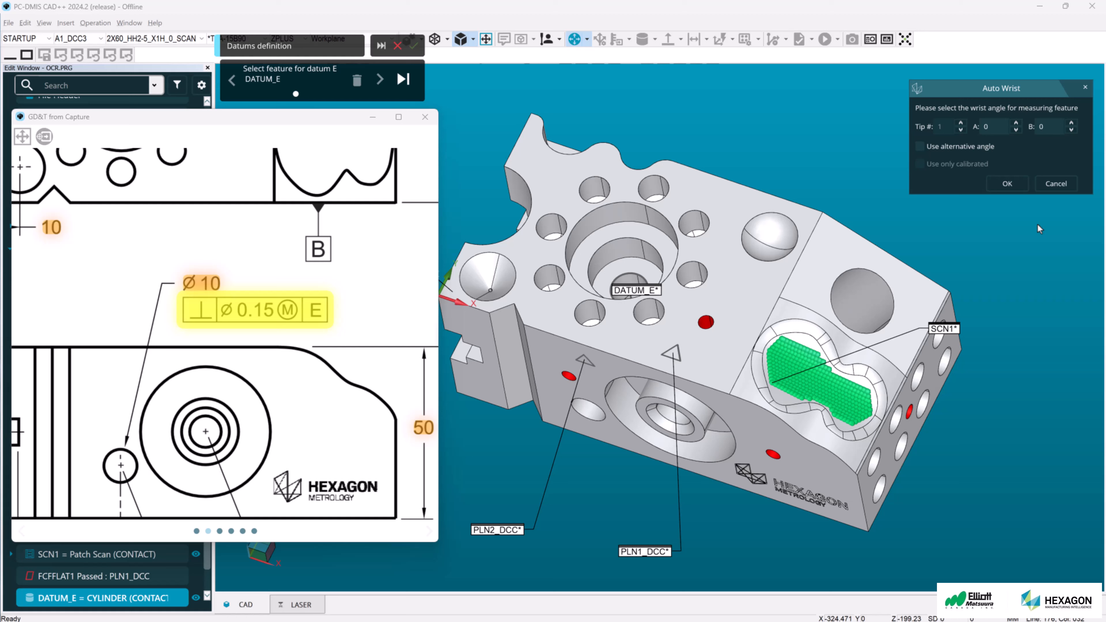
{"action": "left_click", "coordinate": [1011, 187]}
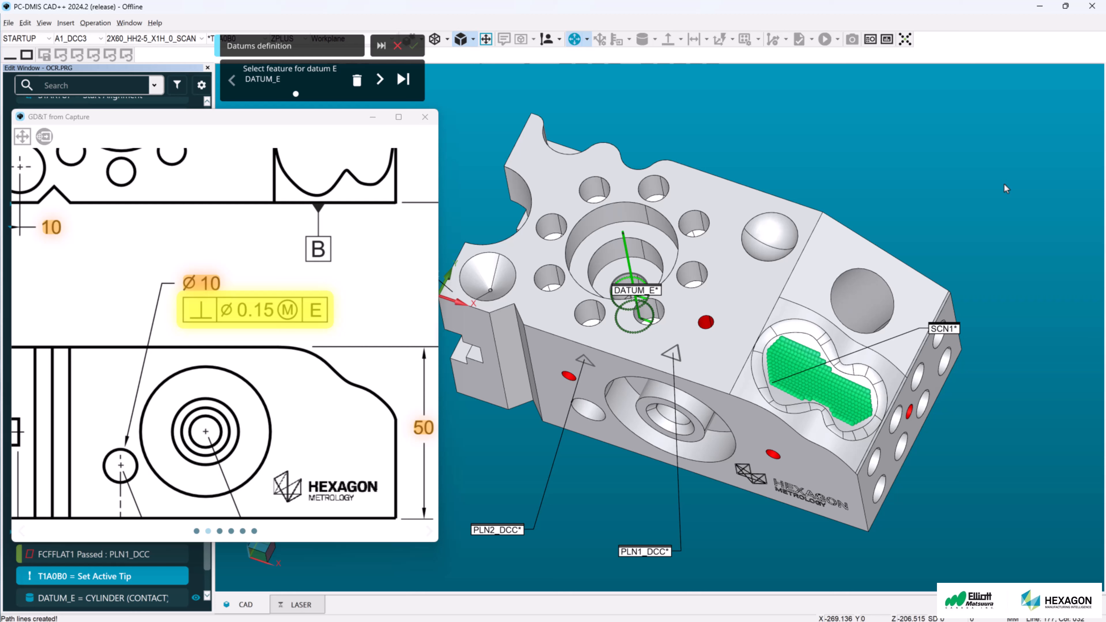
{"action": "left_click", "coordinate": [381, 80]}
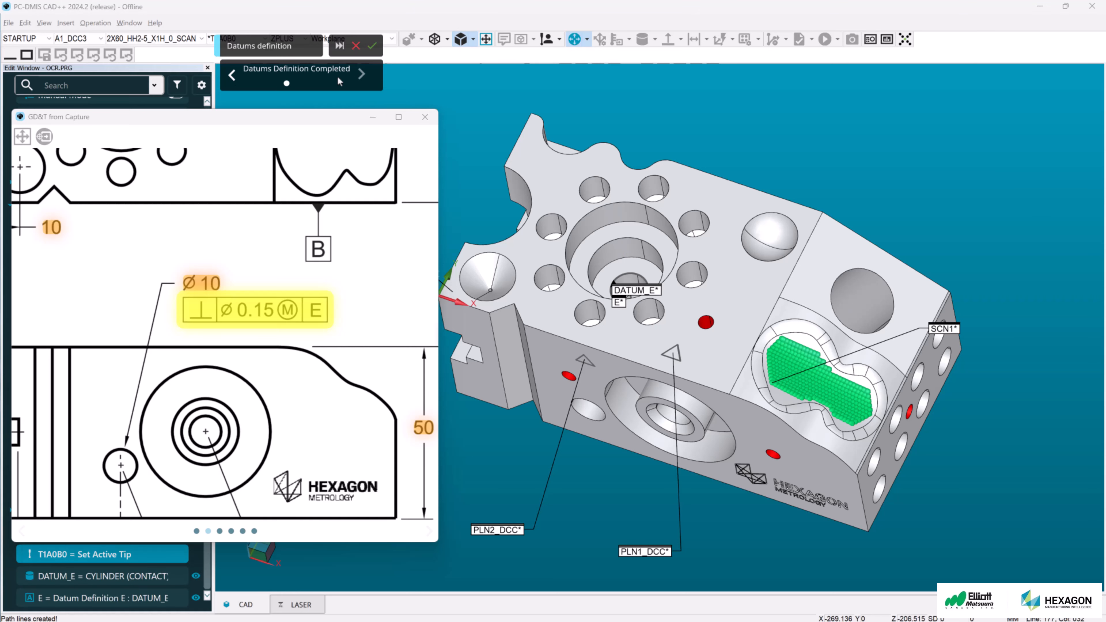
{"action": "left_click", "coordinate": [372, 45]}
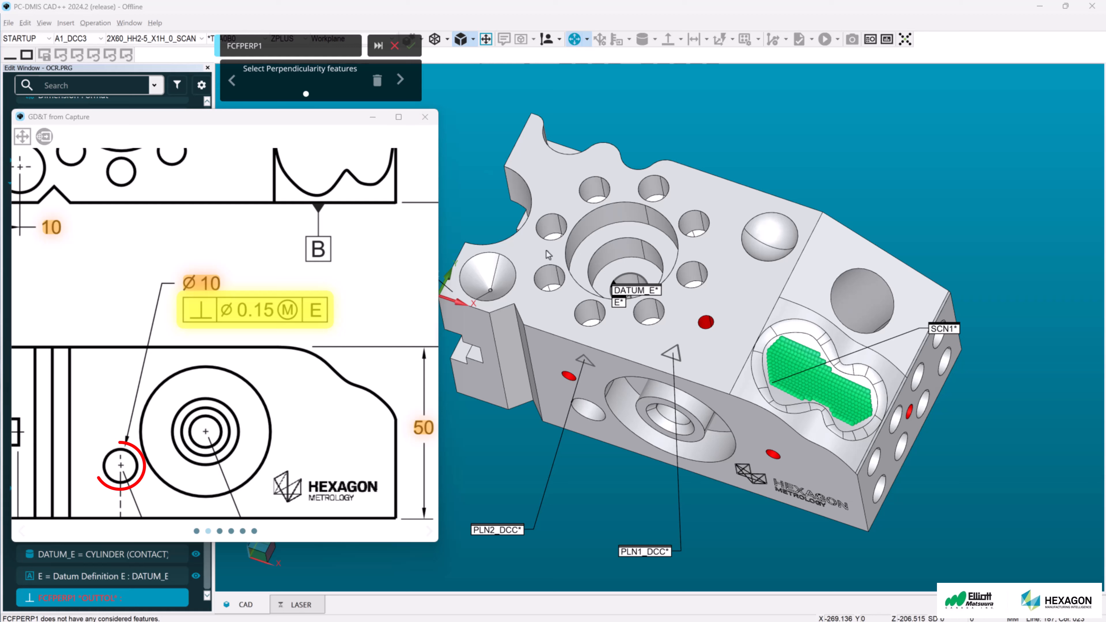
- Assign the perpendicularity tolerance to the small front hole cylinder CYL1 and accept its wrist angle
{"action": "left_click", "coordinate": [589, 413]}
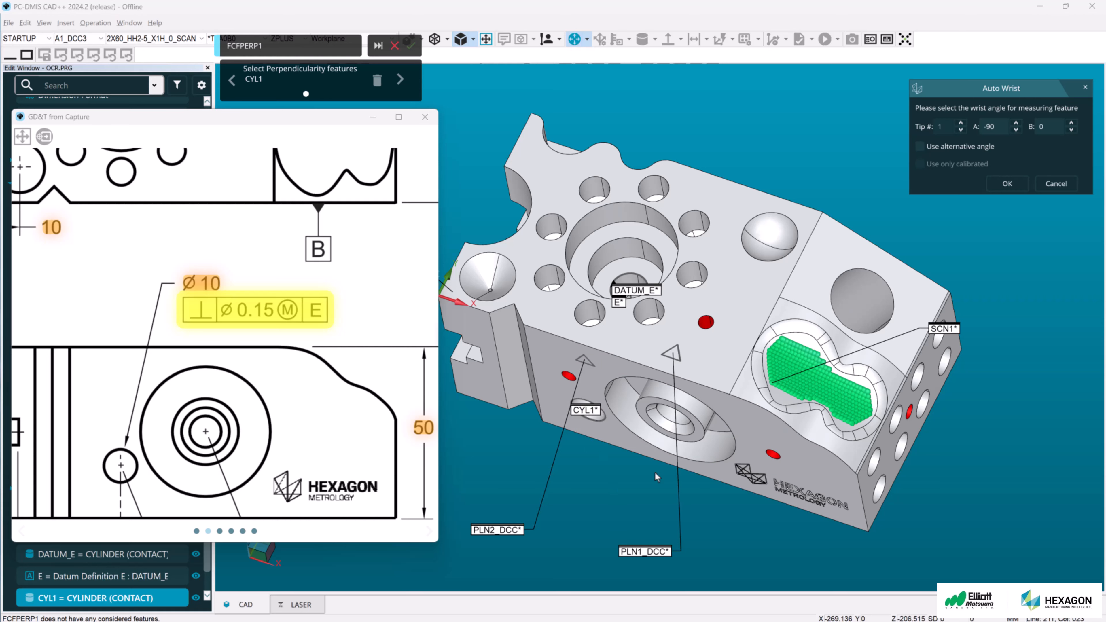
{"action": "left_click", "coordinate": [1009, 185]}
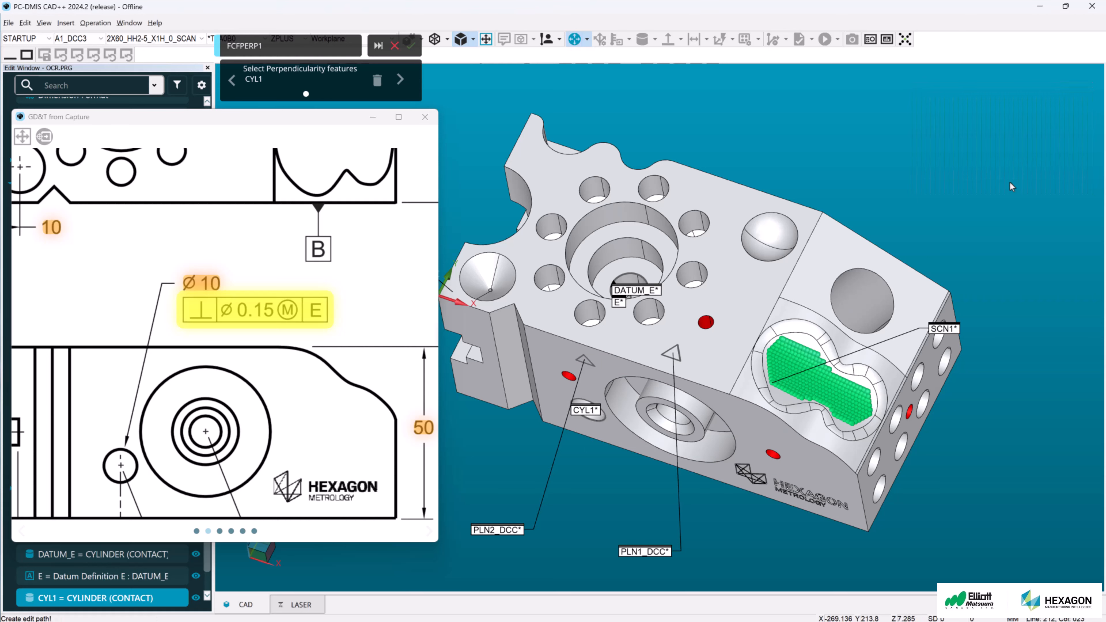
{"action": "left_click", "coordinate": [400, 82]}
{"action": "left_click", "coordinate": [383, 47]}
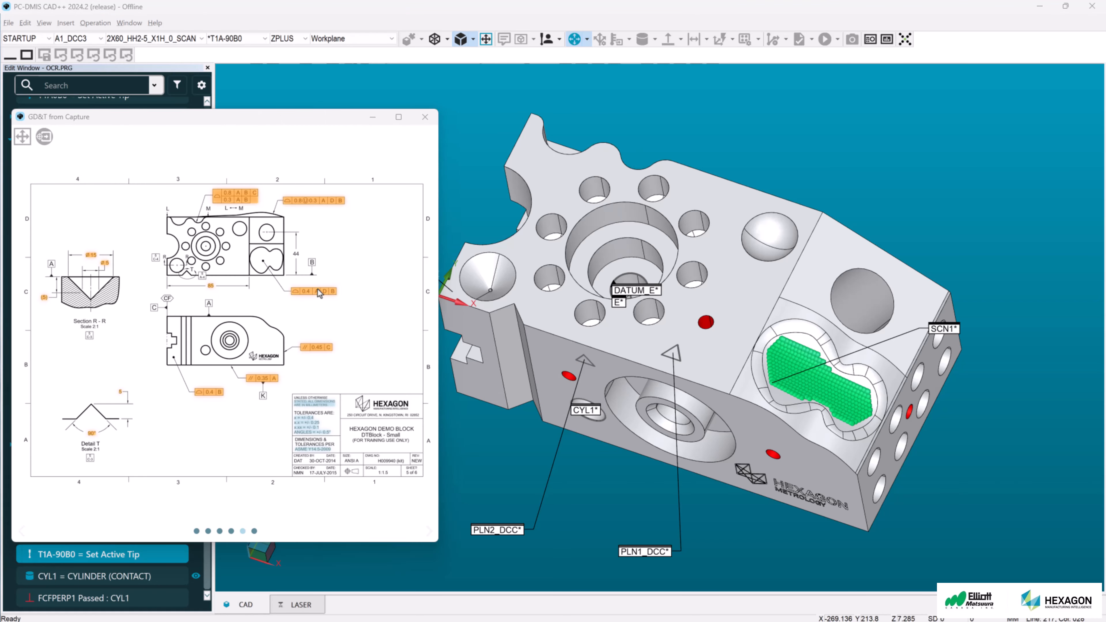
- Start the 0.4 surface profile callout and define datums A on PLN1_DCC, B on PLN2_DCC, and D on the top bore
{"action": "left_click", "coordinate": [317, 288]}
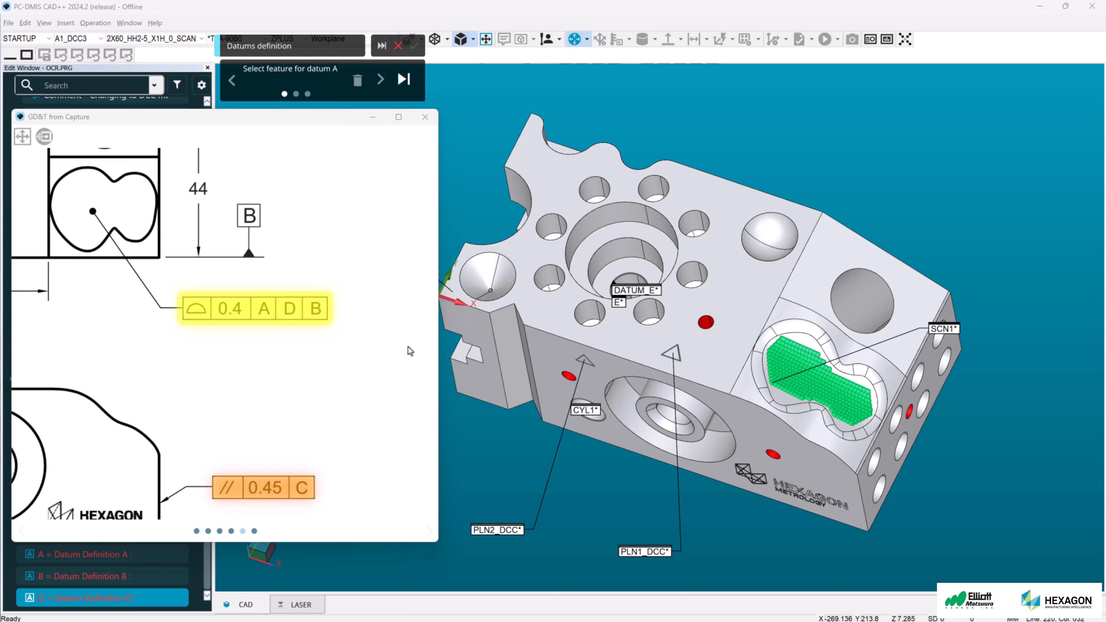
{"action": "left_click", "coordinate": [652, 551]}
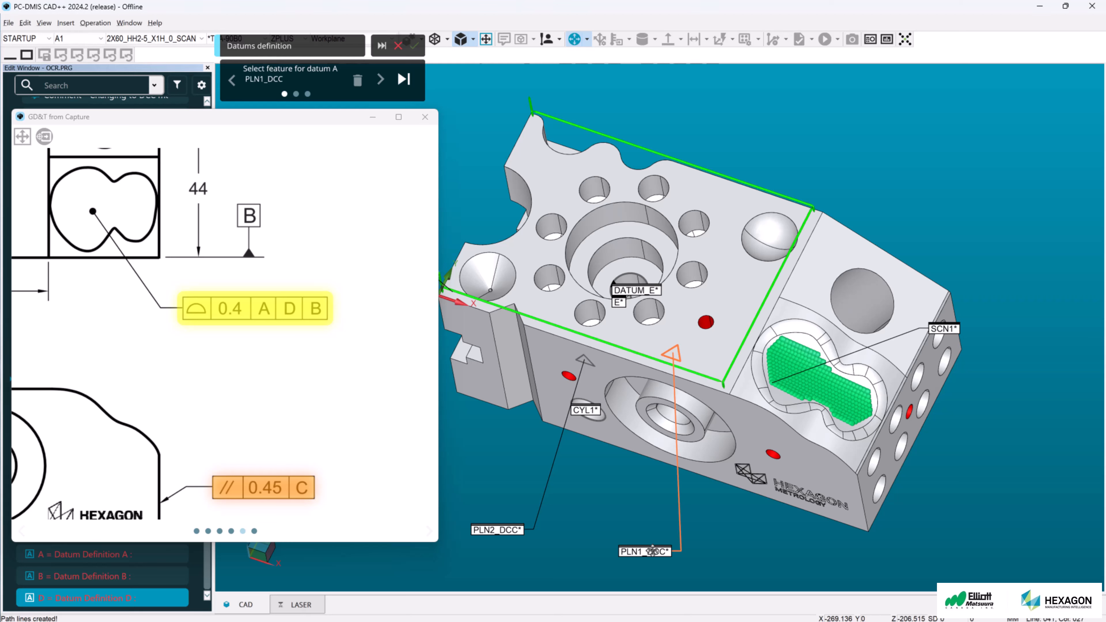
{"action": "left_click", "coordinate": [381, 80]}
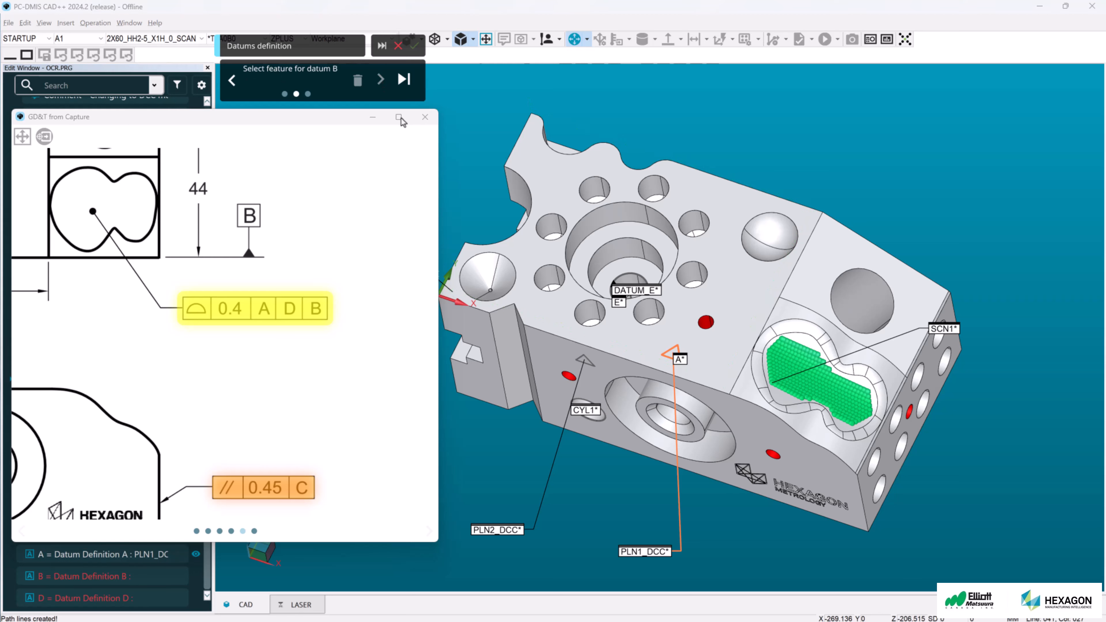
{"action": "left_click", "coordinate": [507, 525]}
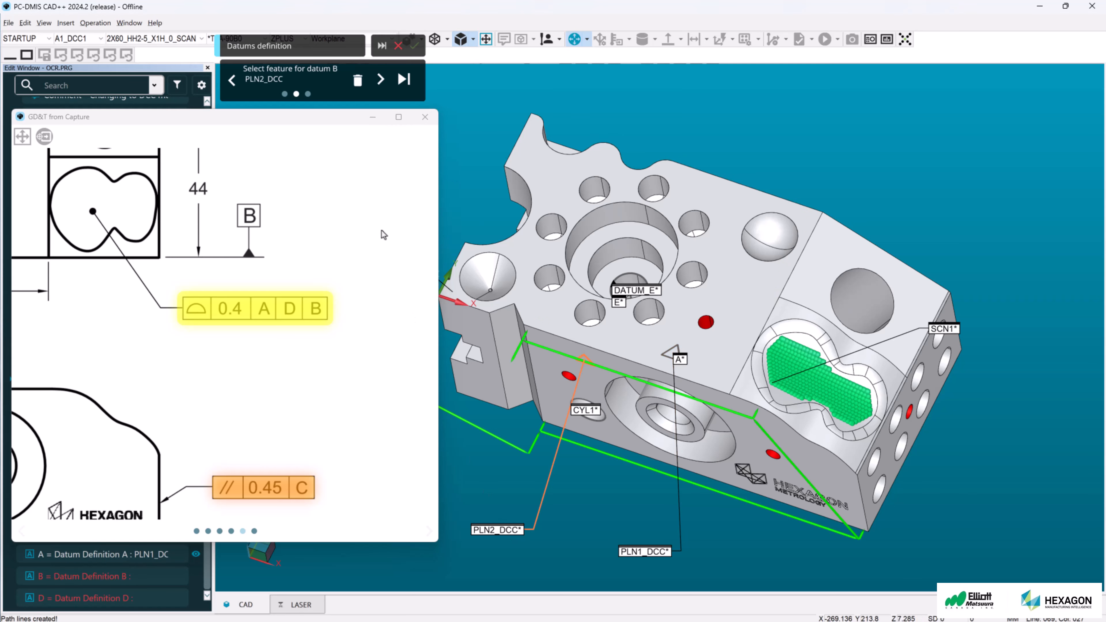
{"action": "left_click", "coordinate": [381, 79]}
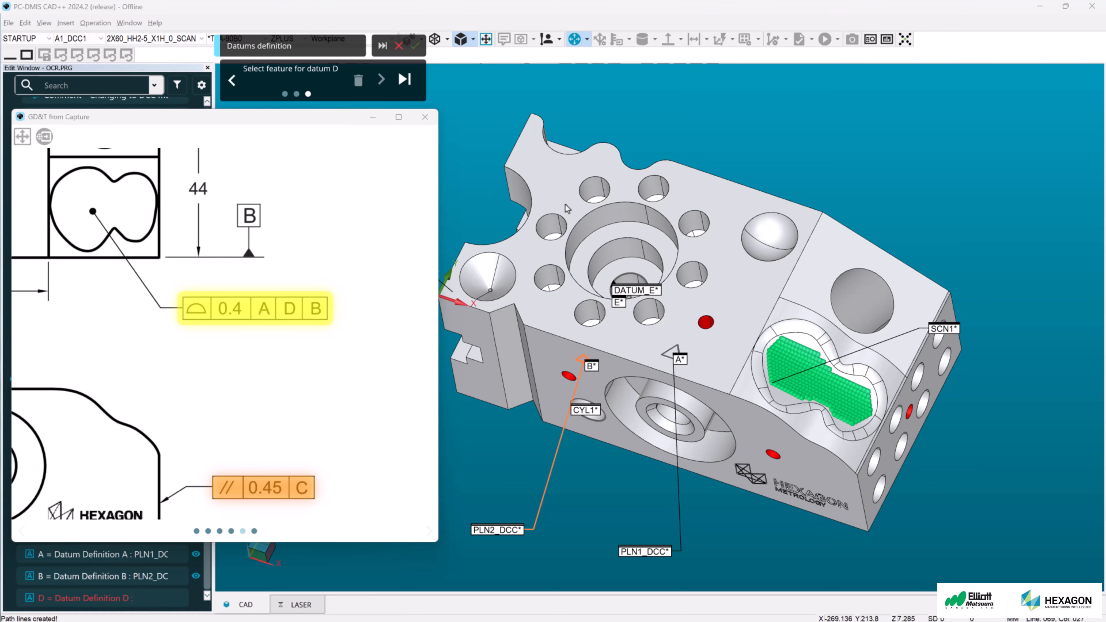
{"action": "left_click", "coordinate": [600, 224]}
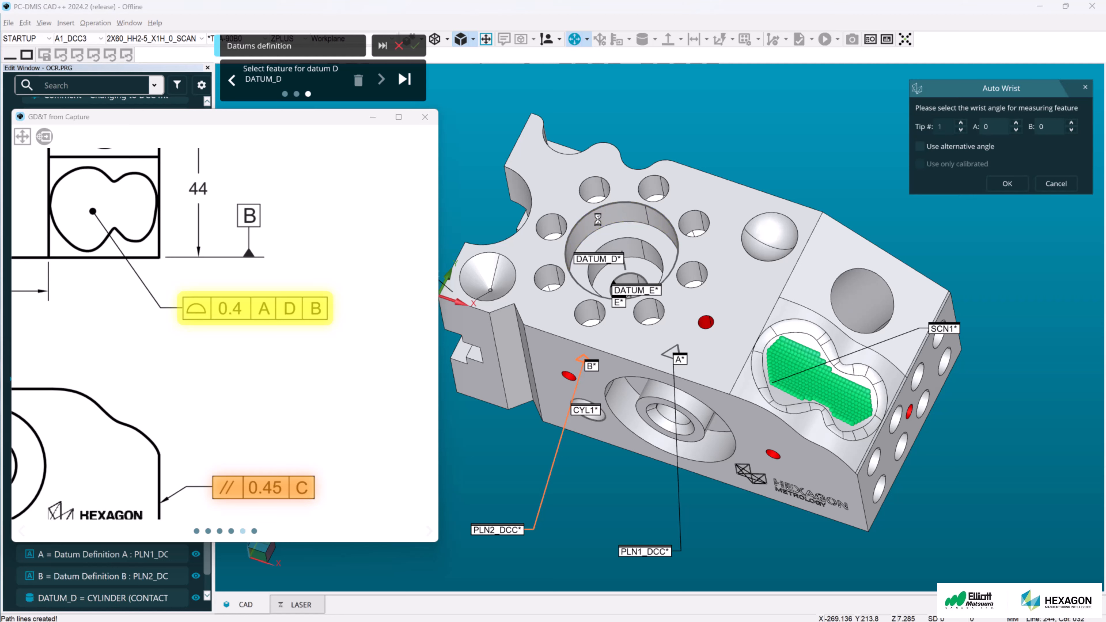
{"action": "left_click", "coordinate": [404, 80]}
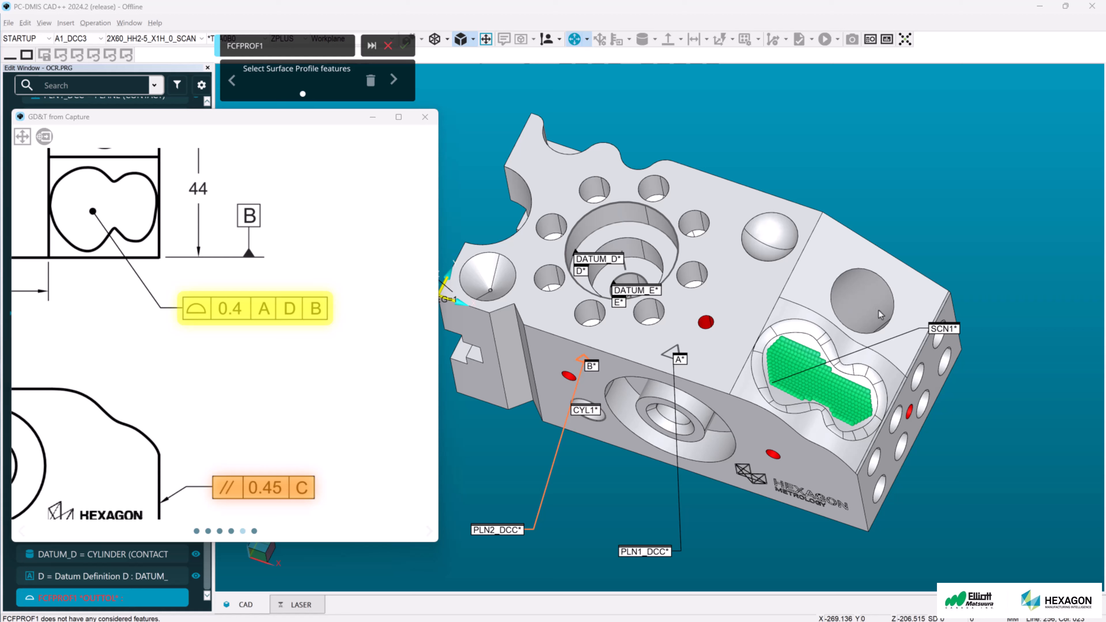
- Assign the surface profile tolerance to the patch scan SCN1 and finish it
{"action": "left_click", "coordinate": [952, 331]}
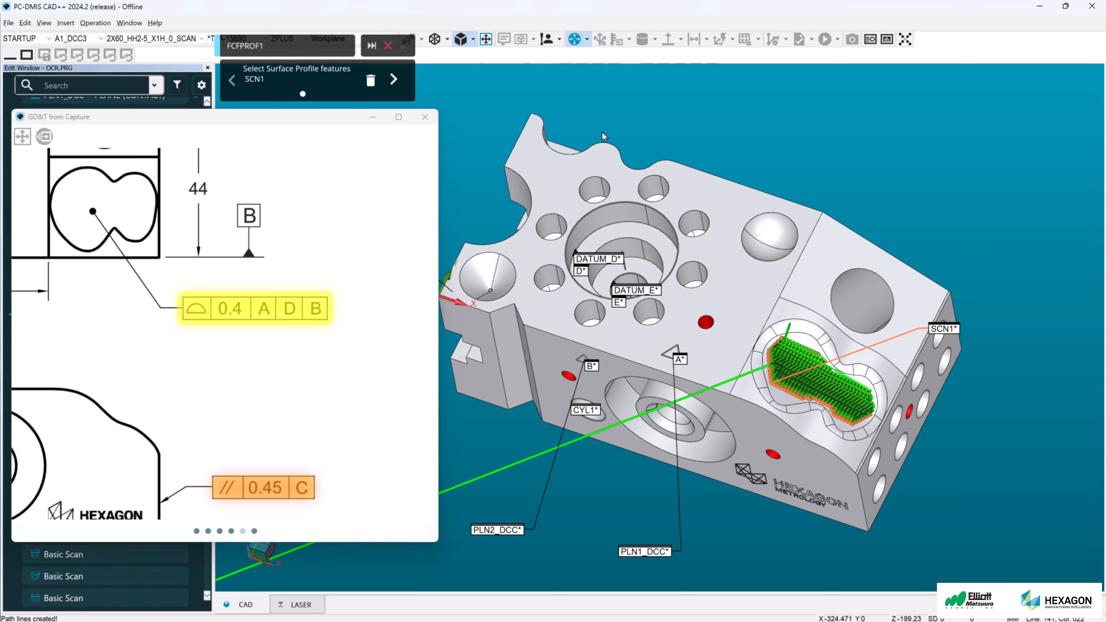
{"action": "left_click", "coordinate": [393, 79]}
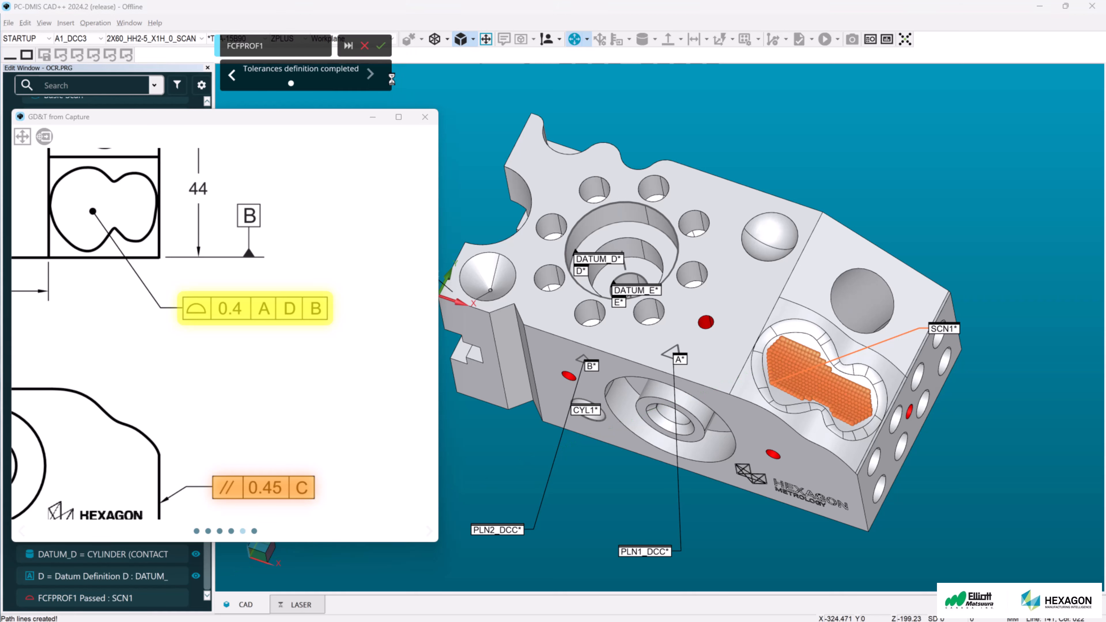
{"action": "left_click", "coordinate": [381, 46]}
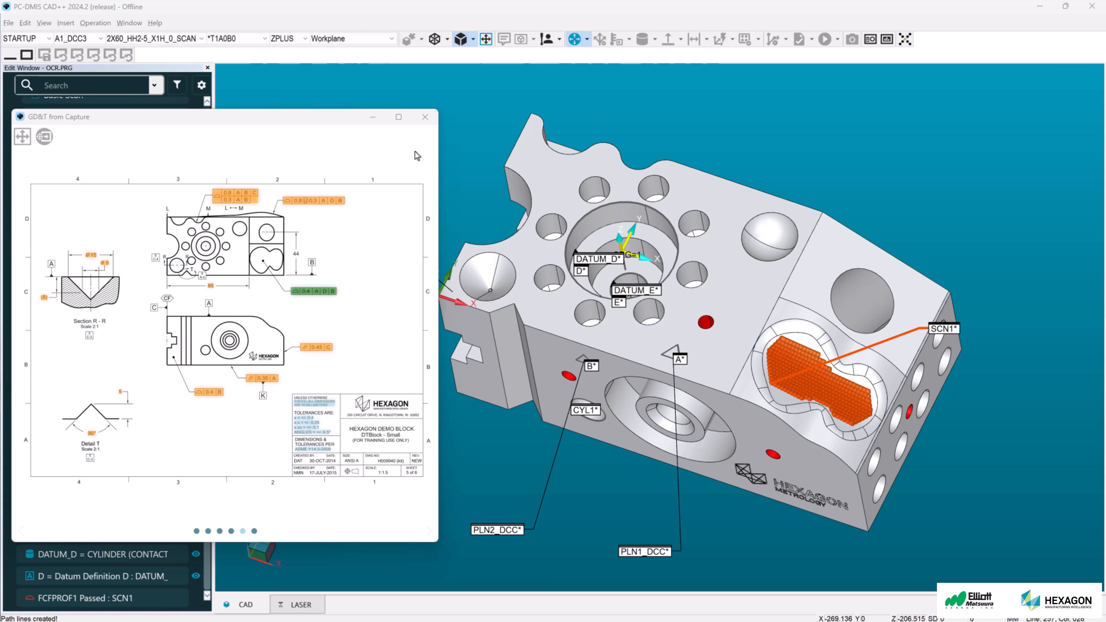
- Close the GD&T from Capture window and open the inspection report
{"action": "left_click", "coordinate": [426, 116]}
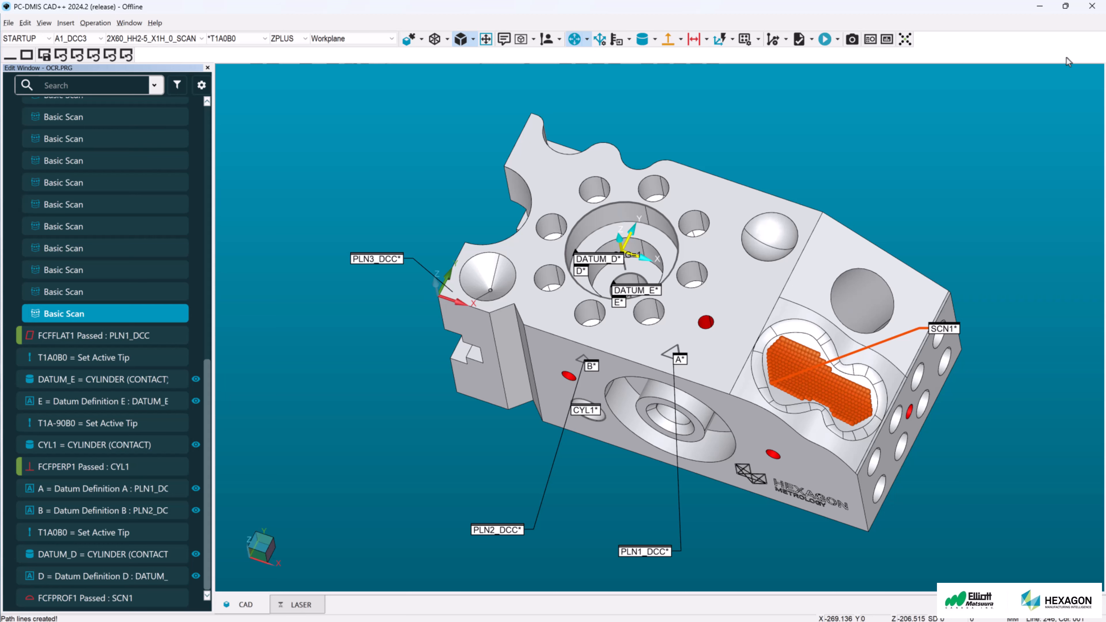
{"action": "left_click", "coordinate": [77, 56]}
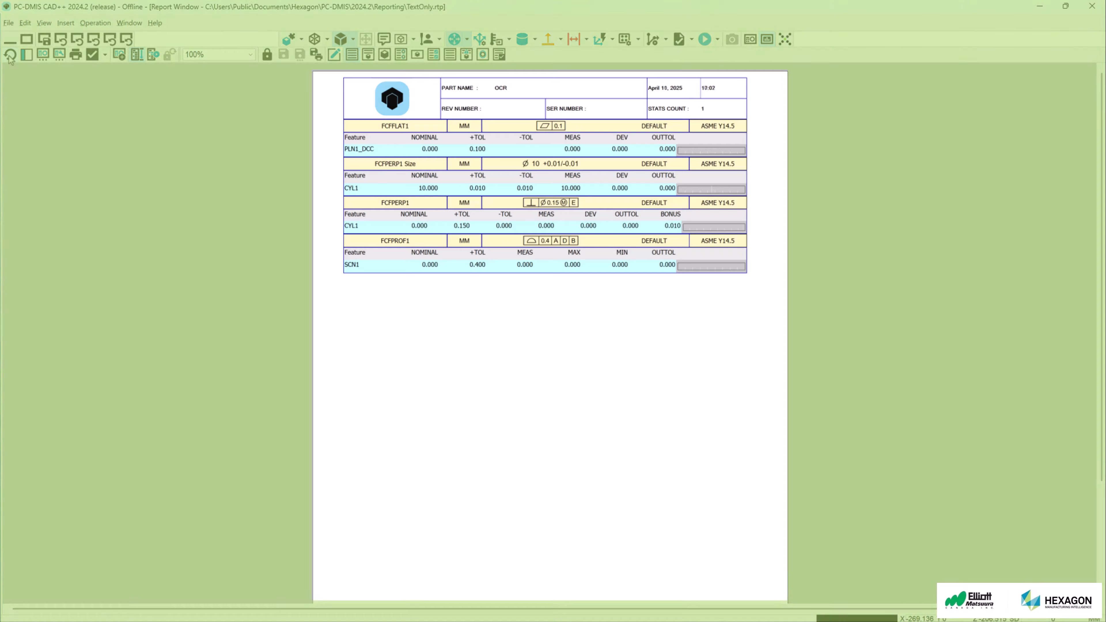